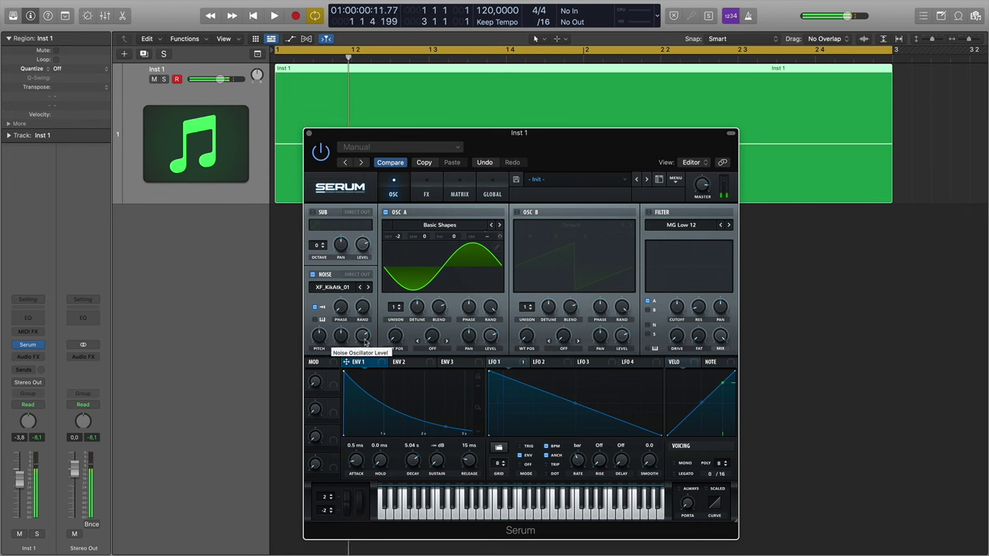
# Try successive kick attack samples up to XF_KikAtk_06 in the Serum noise oscillator, auditioning them in playback.
pyautogui.click(369, 287)
pyautogui.click(368, 287)
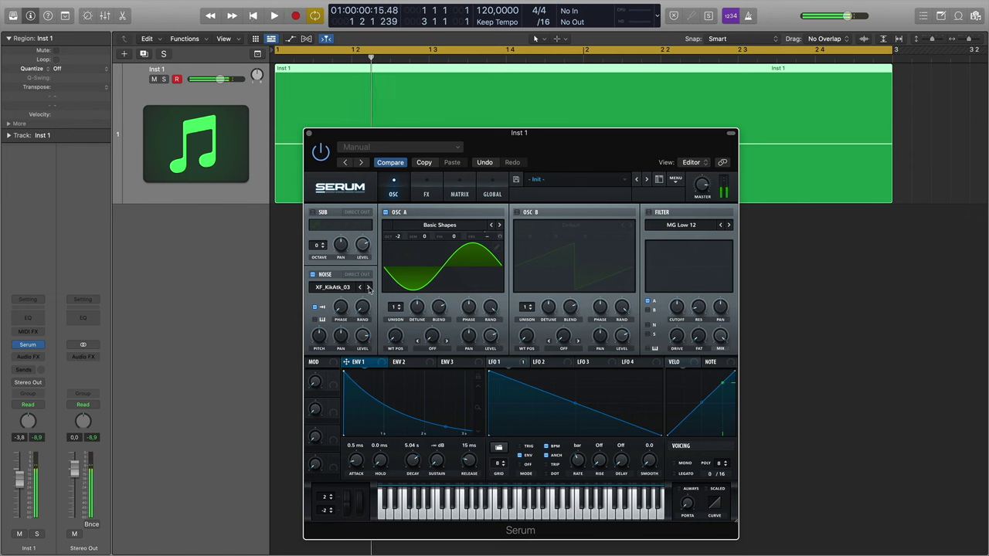
pyautogui.click(368, 287)
pyautogui.press('space')
pyautogui.press('space')
pyautogui.press('space')
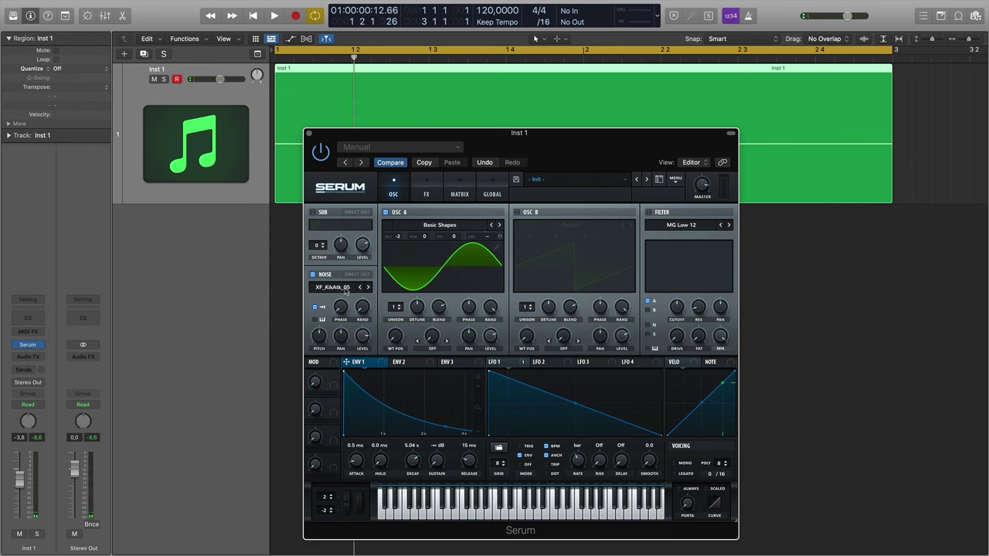
pyautogui.press('space')
pyautogui.click(369, 288)
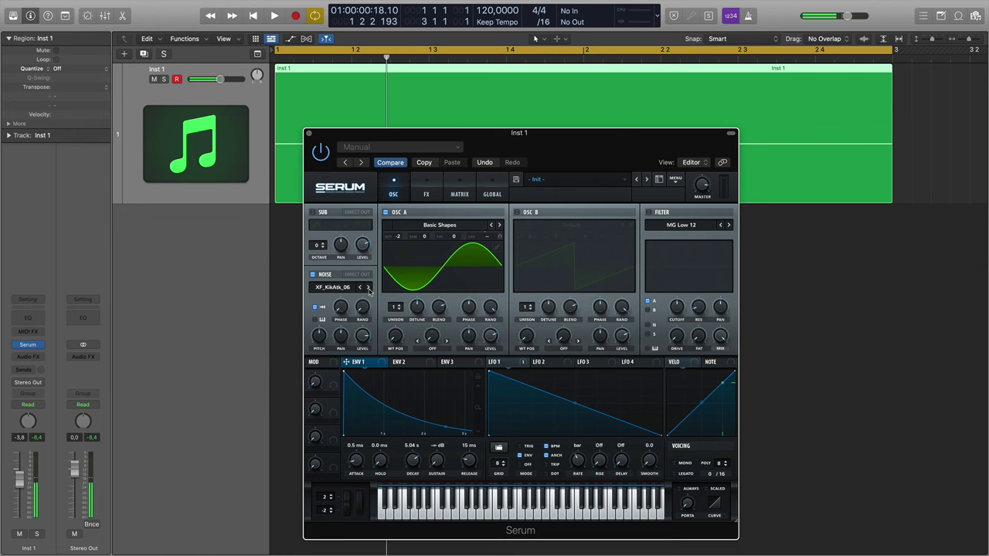
pyautogui.press('space')
# Set the noise oscillator sample to XF_KikAtk_01 from the Attacks_Kick folder and audition the patch.
pyautogui.click(336, 286)
pyautogui.moveTo(344, 316)
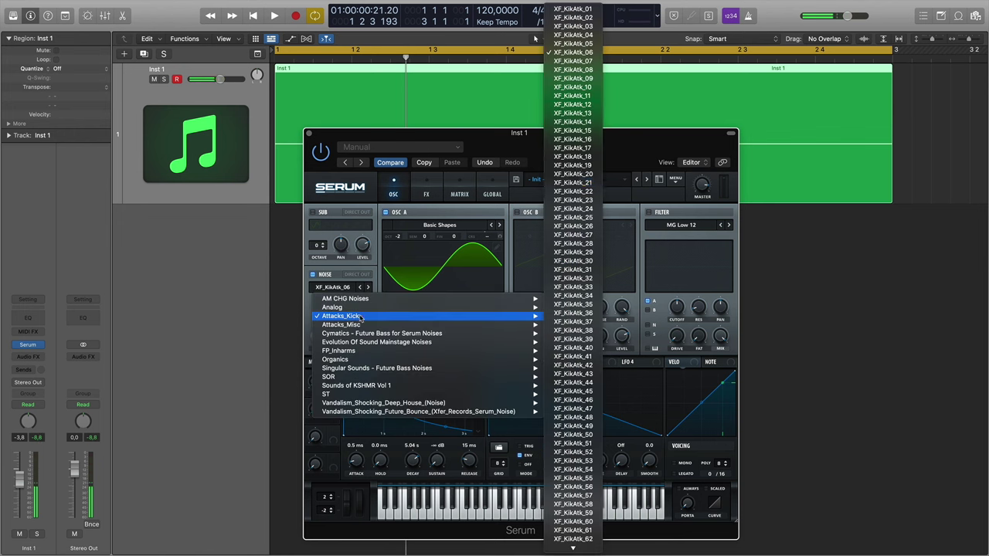
pyautogui.click(573, 9)
pyautogui.press('space')
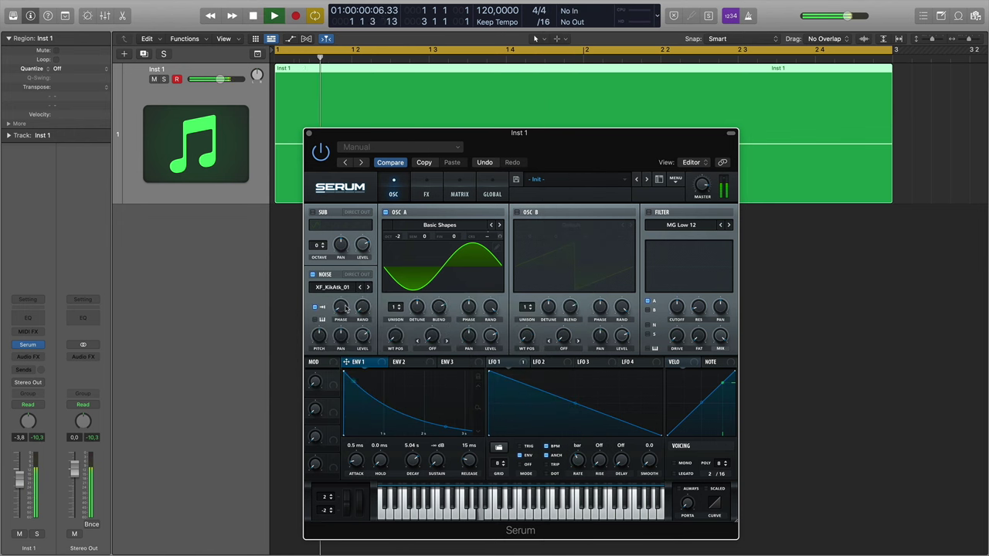
pyautogui.press('space')
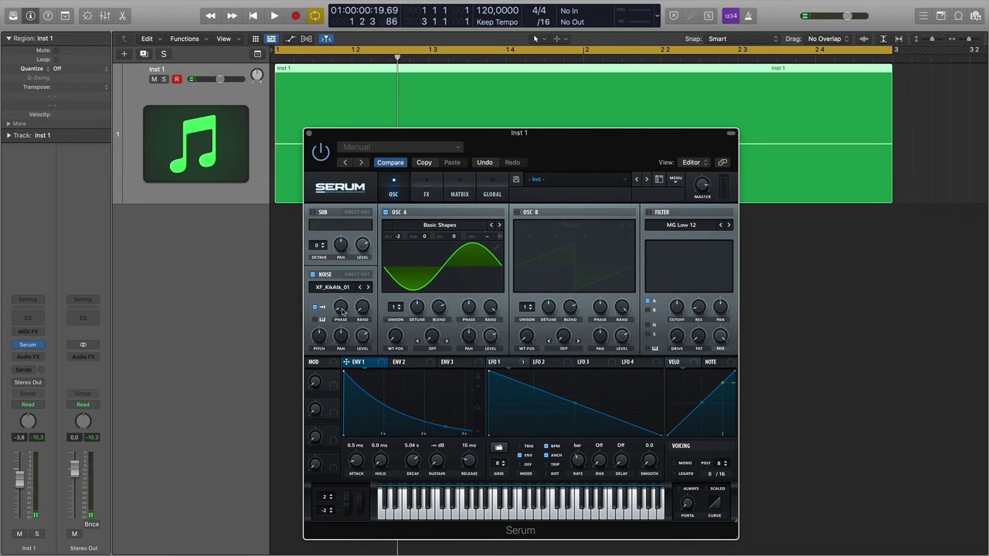
pyautogui.press('space')
pyautogui.press('space')
pyautogui.press('space')
pyautogui.press('space')
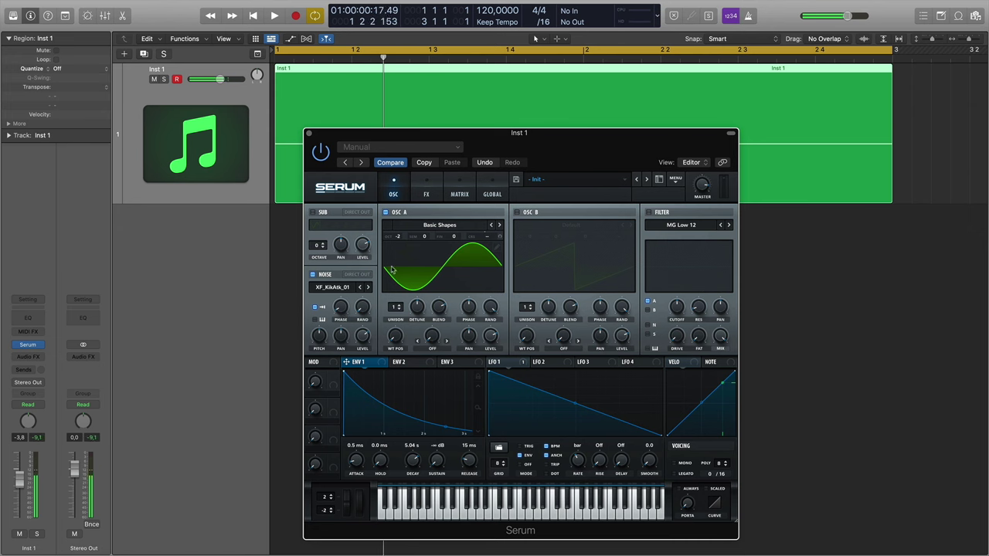
# Check Serum's distortion effect settings during playback and return to the oscillator page.
pyautogui.click(426, 192)
pyautogui.press('space')
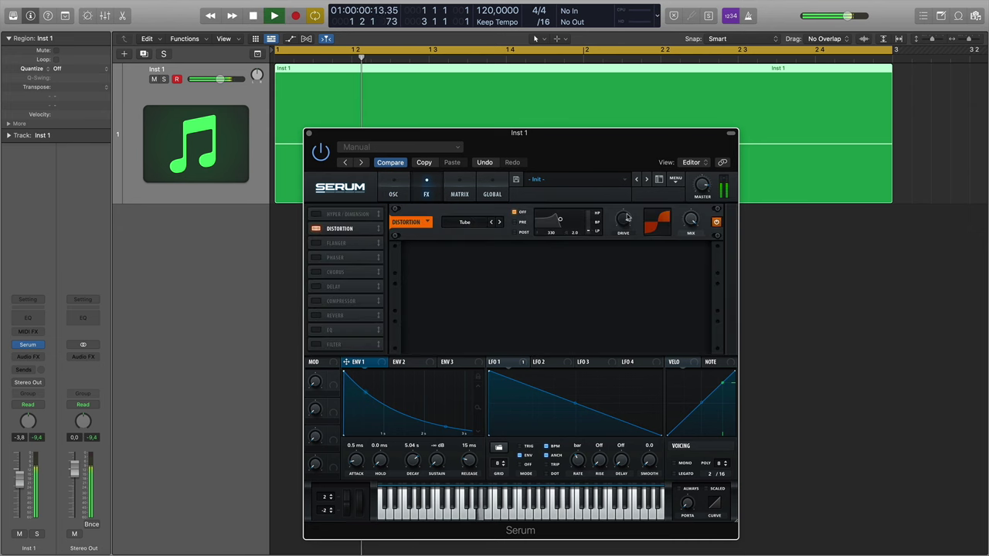
pyautogui.press('space')
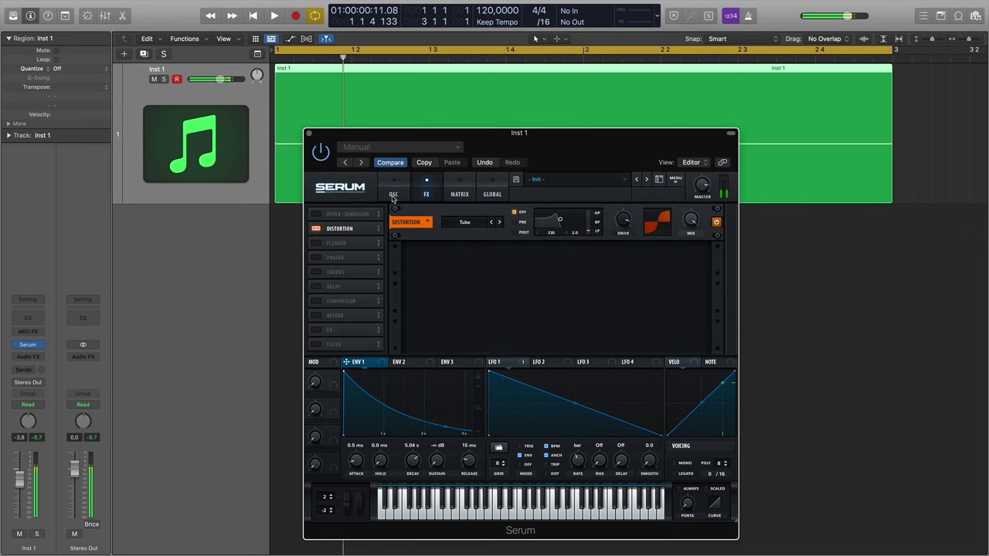
pyautogui.click(394, 192)
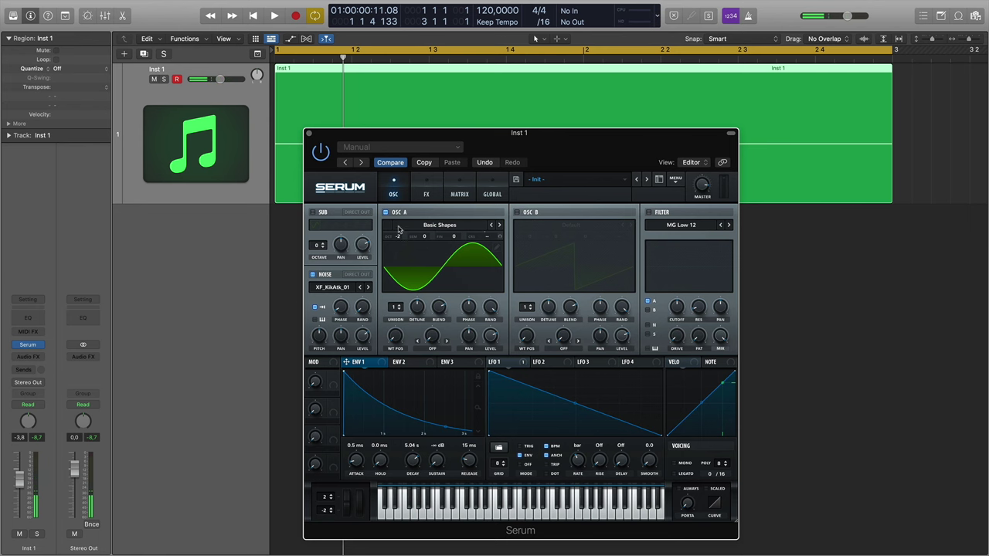
# Move the Serum window aside and insert ChromaVerb as an audio effect on the Inst 1 track.
pyautogui.moveTo(372, 138); pyautogui.dragTo(636, 140)
pyautogui.click(27, 356)
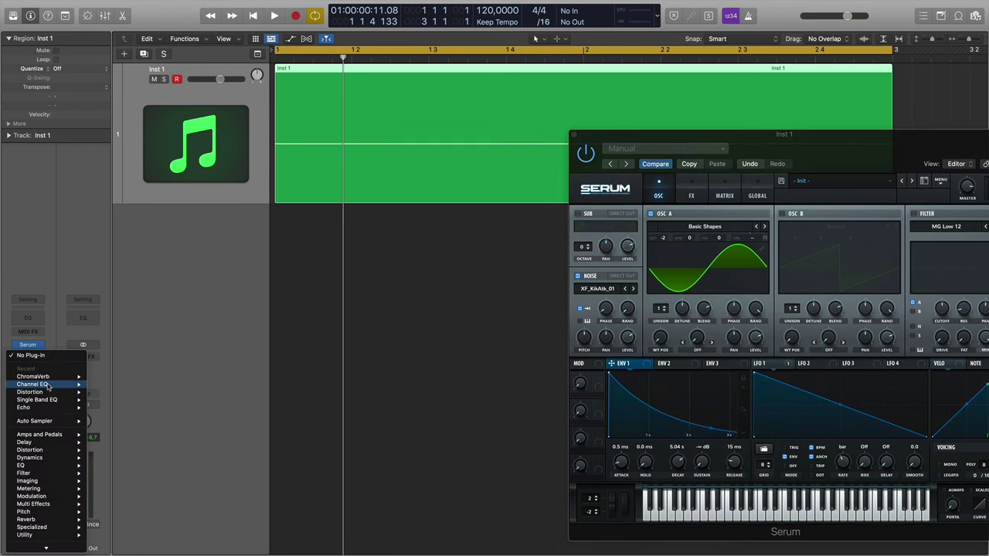
pyautogui.moveTo(48, 443)
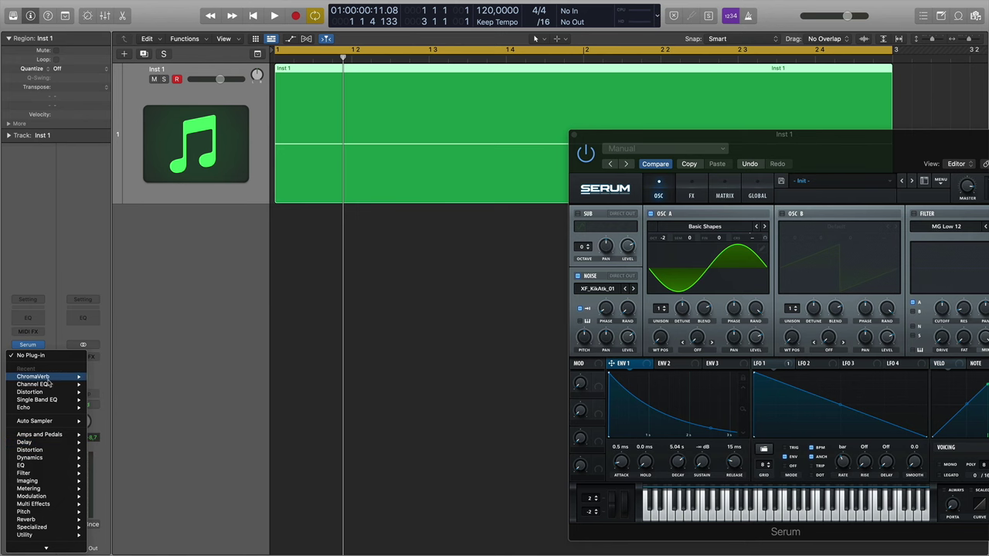
pyautogui.moveTo(61, 376)
pyautogui.click(102, 377)
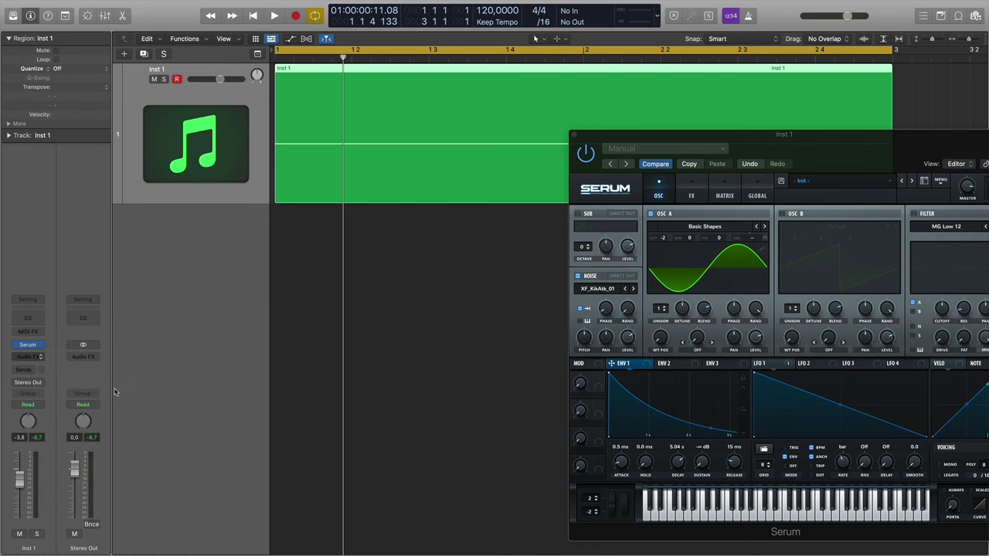
pyautogui.moveTo(507, 130); pyautogui.dragTo(444, 142)
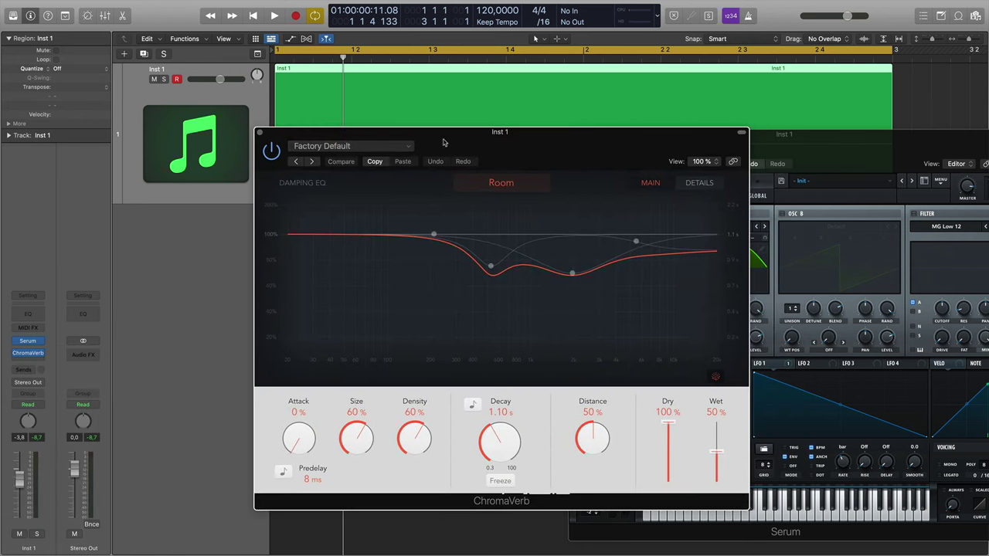
# Load ChromaVerb's Cathedral preset from Spaces and set the lowest damping EQ band to 300 Hz with a 0.10x ratio.
pyautogui.click(399, 151)
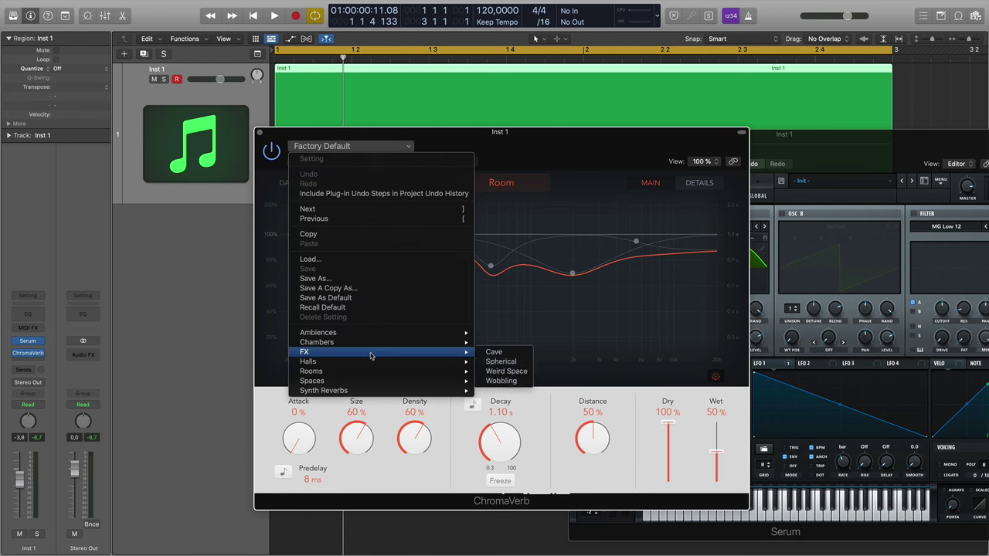
pyautogui.moveTo(377, 385)
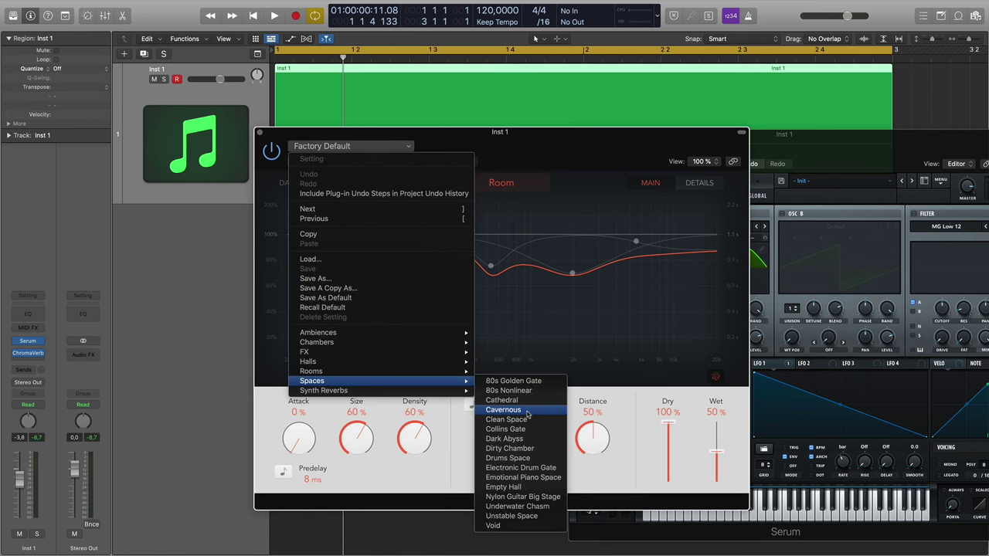
pyautogui.click(504, 400)
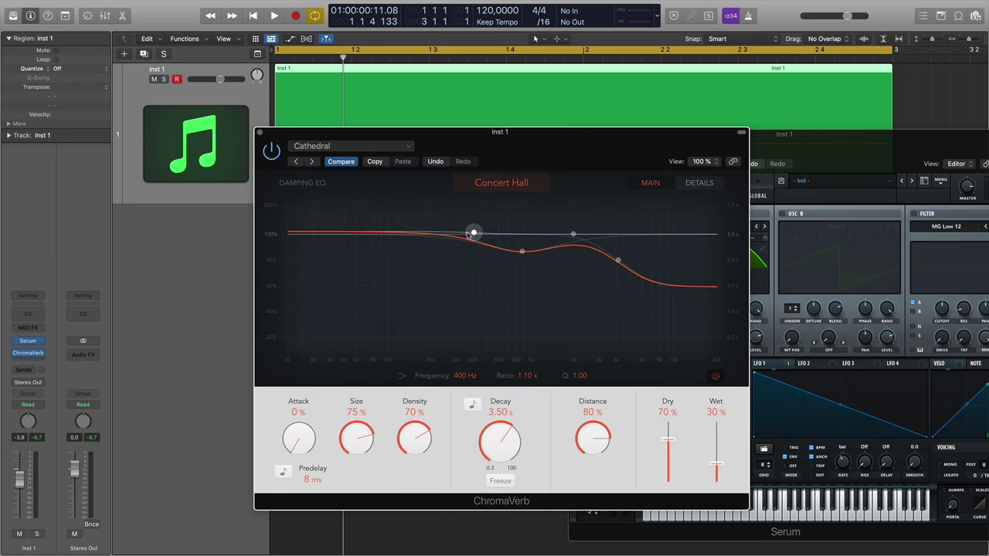
pyautogui.moveTo(473, 233); pyautogui.dragTo(453, 365)
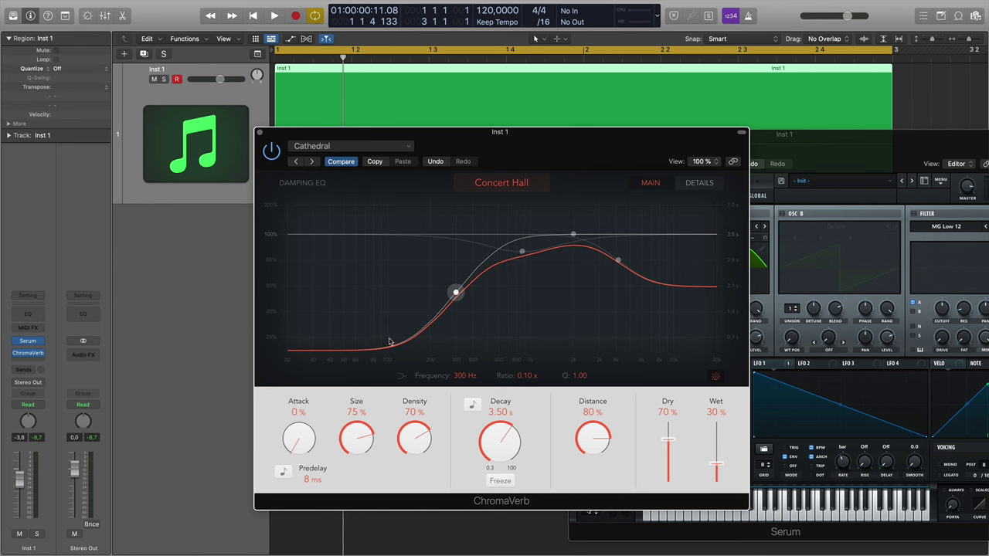
# Set ChromaVerb's dry level to 100 % and decay to 6.10 s, auditioning the reverb before closing the plug-in windows.
pyautogui.press('space')
pyautogui.moveTo(678, 453); pyautogui.dragTo(683, 301)
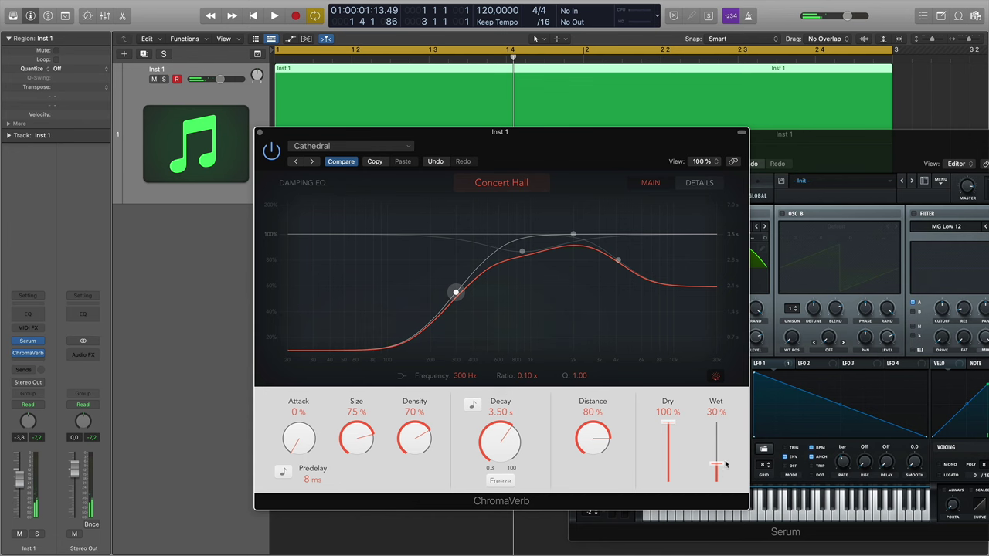
pyautogui.moveTo(500, 454); pyautogui.dragTo(499, 443)
pyautogui.press('space')
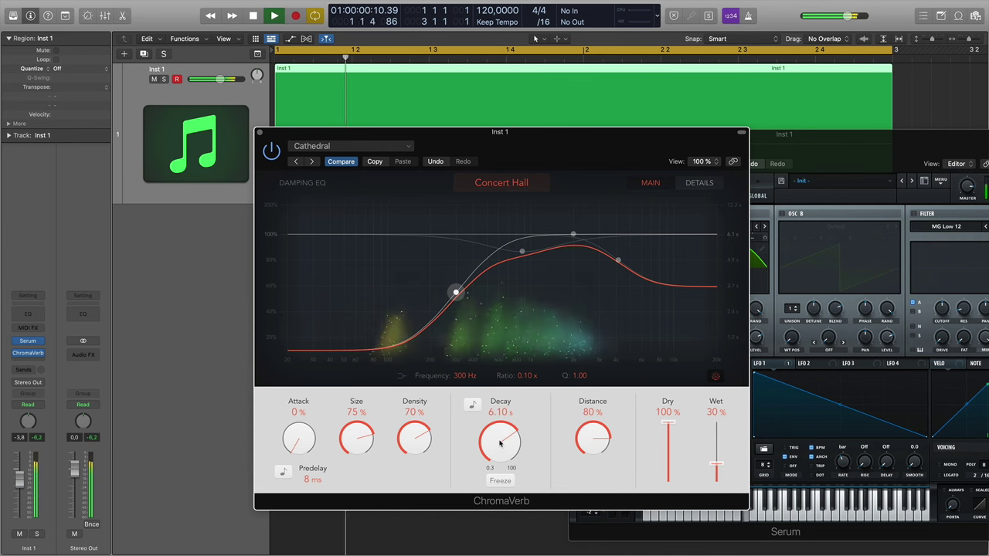
pyautogui.press('space')
pyautogui.press('space')
pyautogui.press('space')
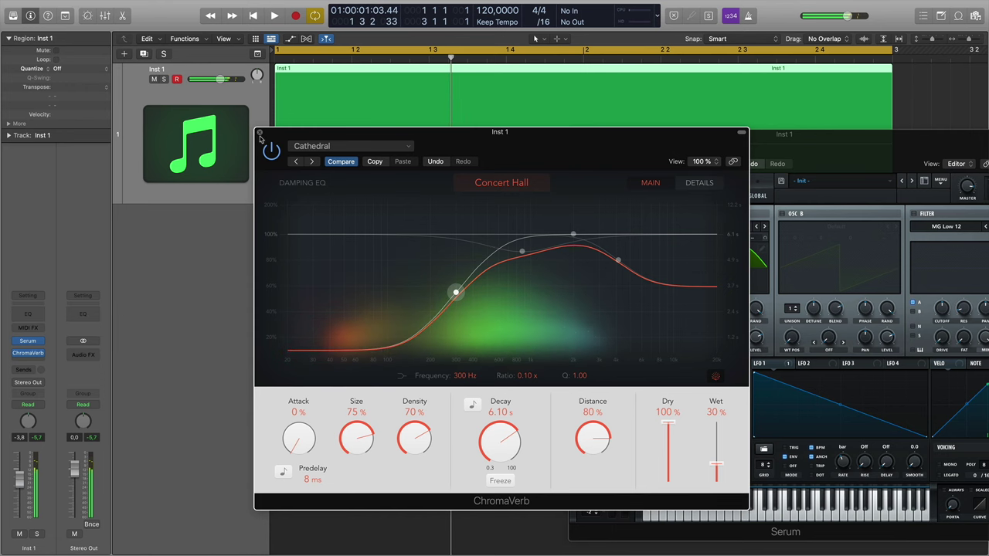
pyautogui.click(260, 132)
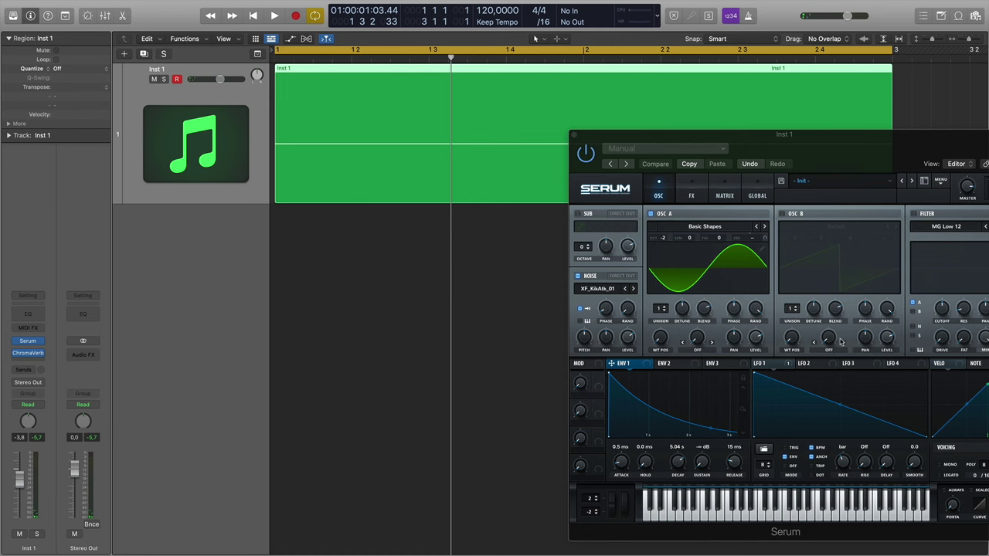
pyautogui.click(574, 136)
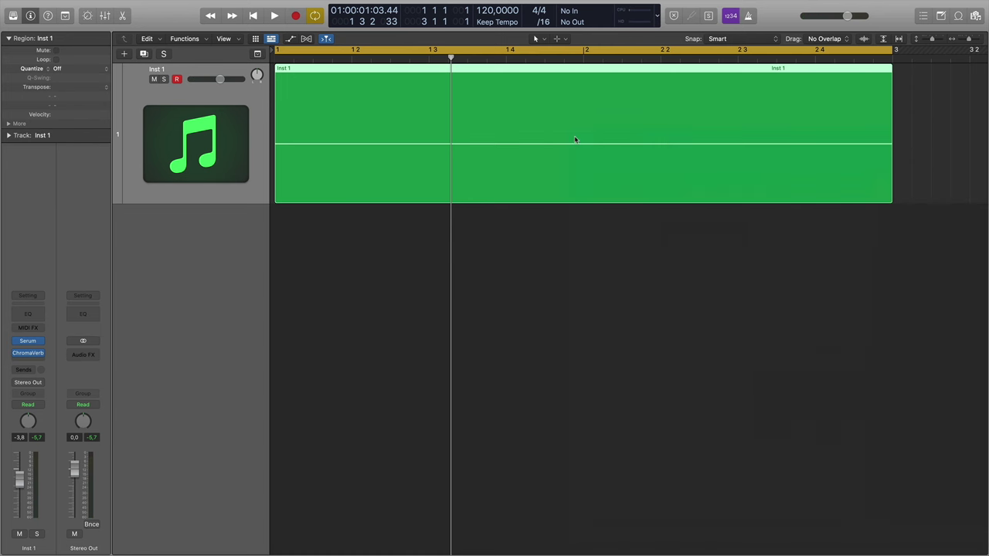
# Preview crash samples in the file browser and add brake_crash.wav as a new audio track starting at bar 1.
pyautogui.press('f')
pyautogui.click(818, 178)
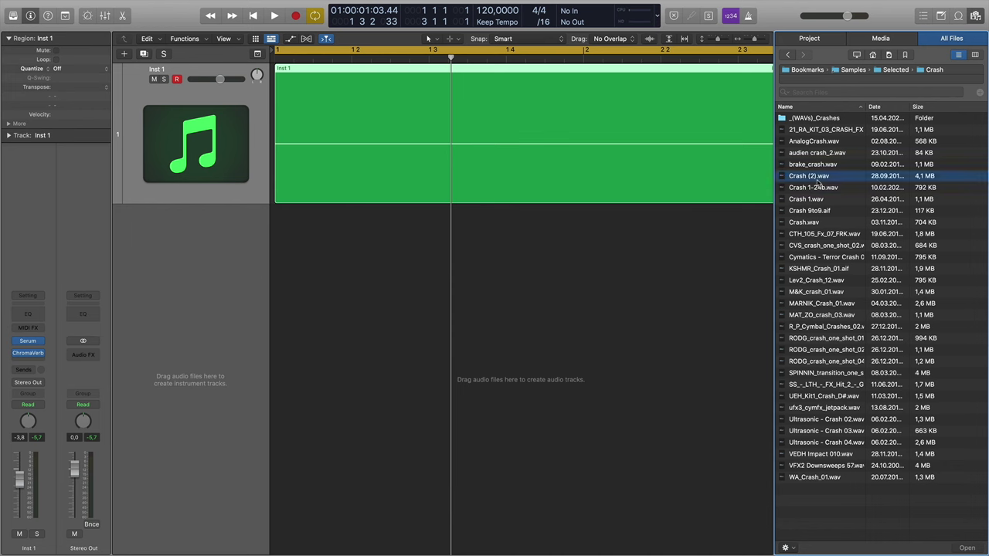
pyautogui.click(822, 189)
pyautogui.click(813, 164)
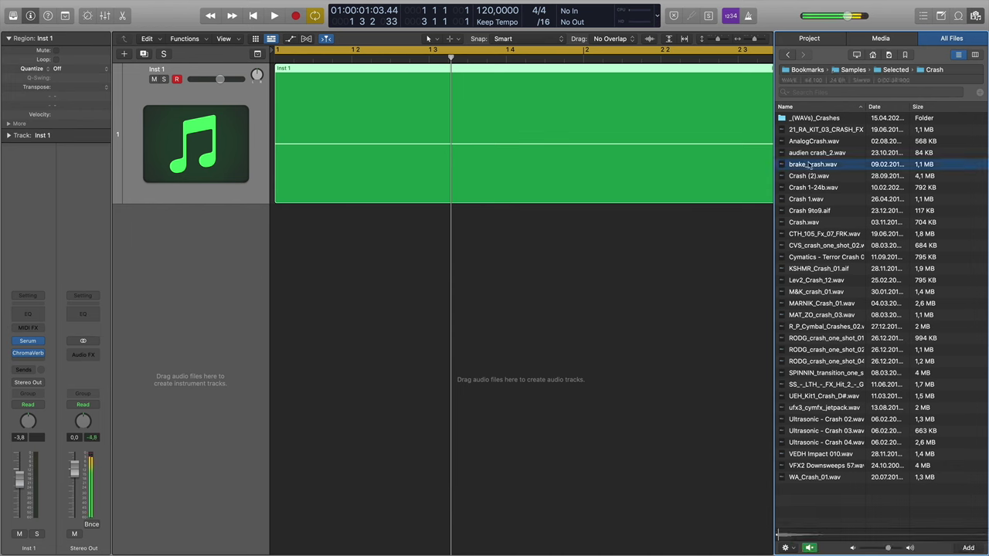
pyautogui.moveTo(815, 166)
pyautogui.mouseDown()
pyautogui.moveTo(684, 207)
pyautogui.moveTo(284, 242)
pyautogui.mouseUp()
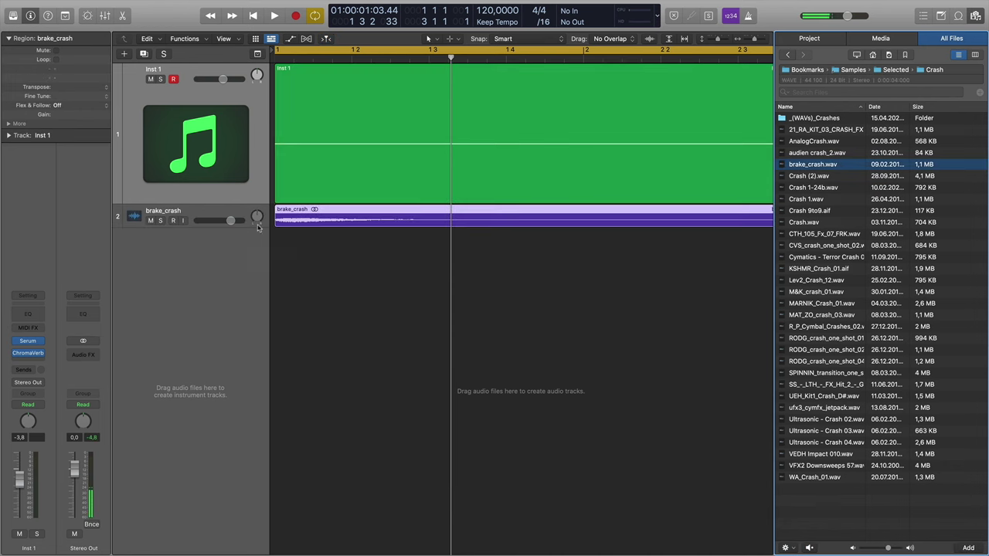
# Lower the brake_crash track volume to -26.5 dB and listen to it together with Inst 1.
pyautogui.moveTo(225, 220); pyautogui.dragTo(202, 220)
pyautogui.press('space')
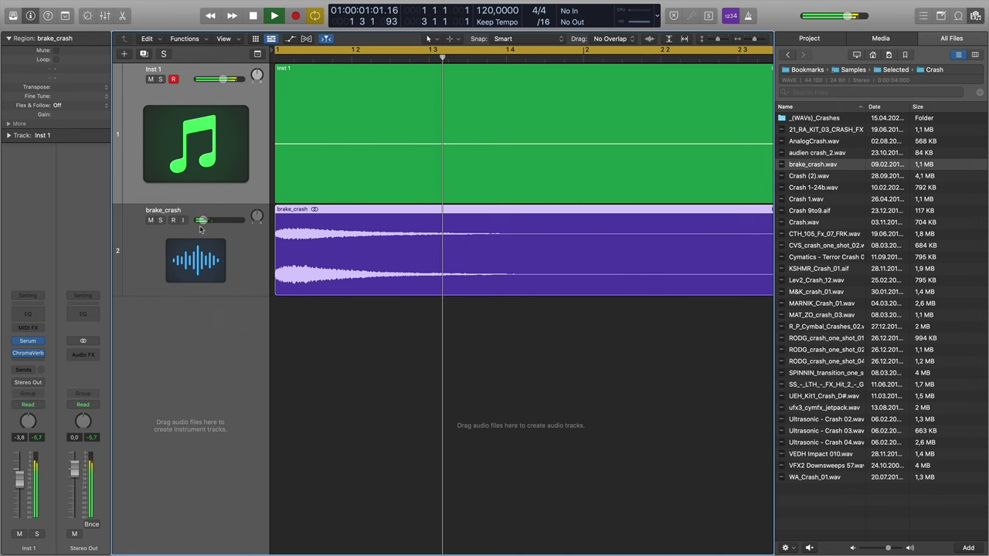
pyautogui.press('space')
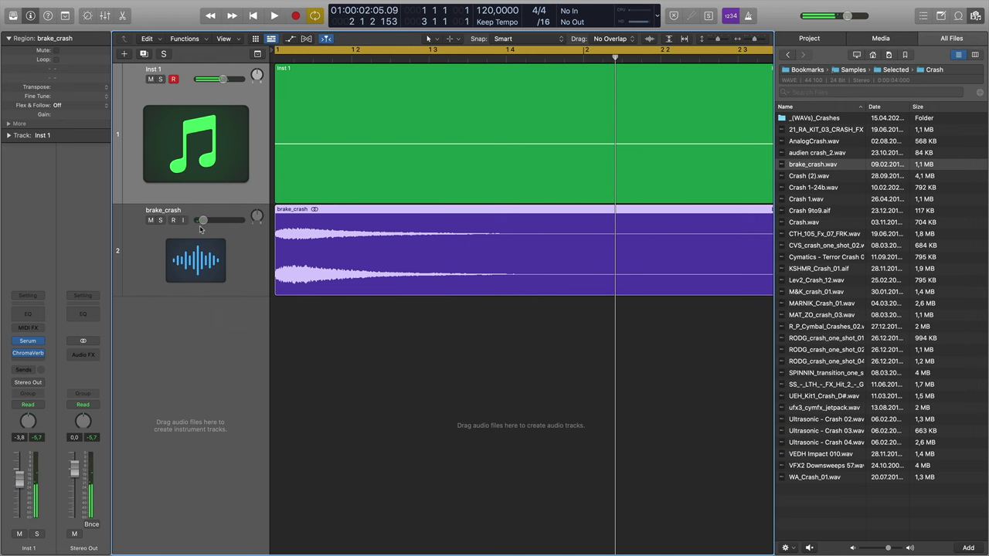
# Insert a Channel EQ on the brake_crash track and hide the file browser.
pyautogui.click(249, 261)
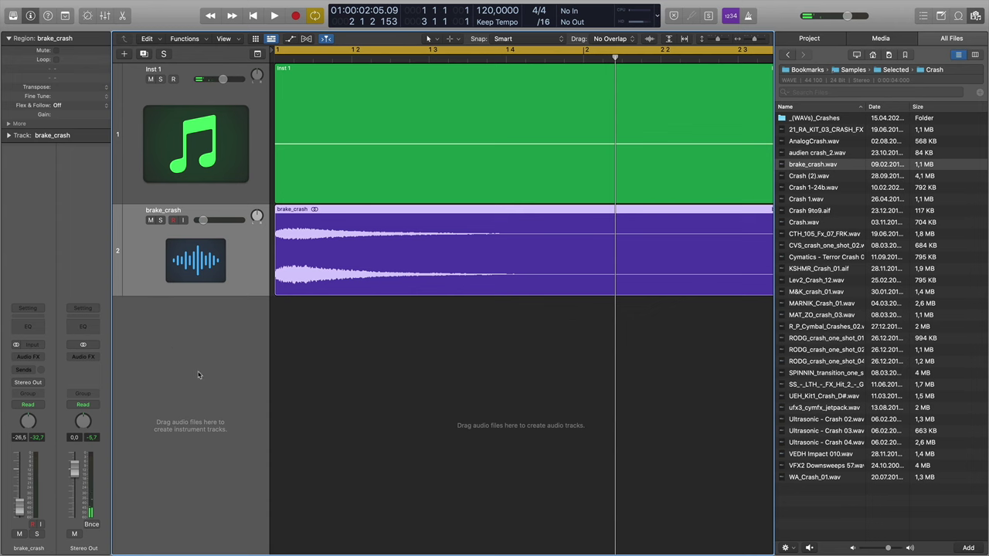
pyautogui.click(28, 356)
pyautogui.moveTo(47, 384)
pyautogui.click(115, 385)
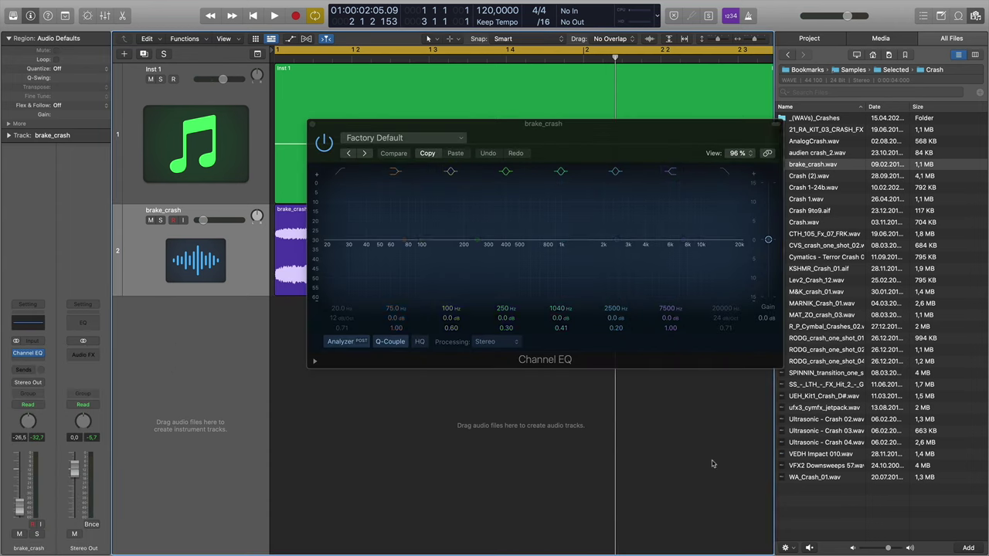
pyautogui.press('f')
# Enable the Channel EQ's high-cut band on brake_crash at 3980 Hz, 24 dB/Oct and Q 0.57, checking it in playback.
pyautogui.click(723, 172)
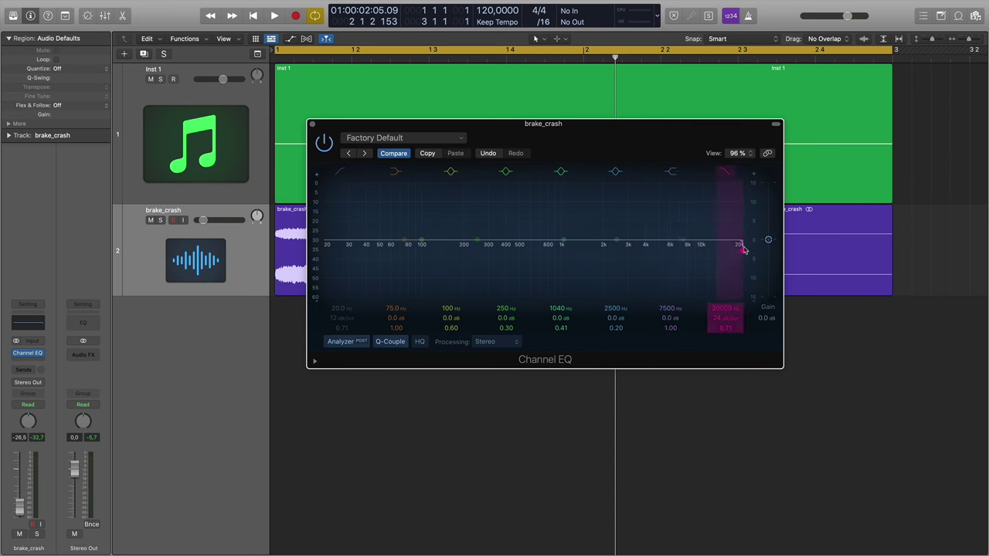
pyautogui.moveTo(745, 252); pyautogui.dragTo(660, 254)
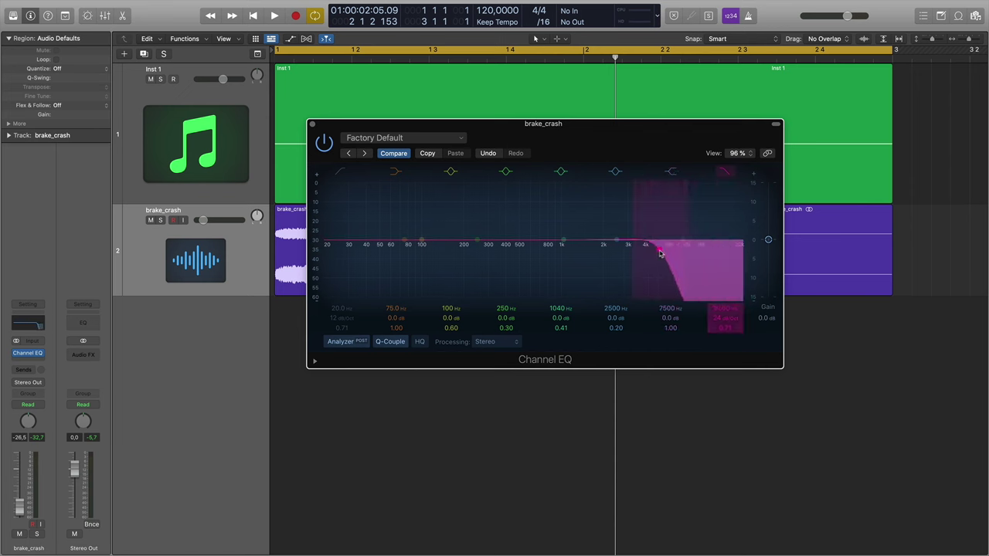
pyautogui.press('space')
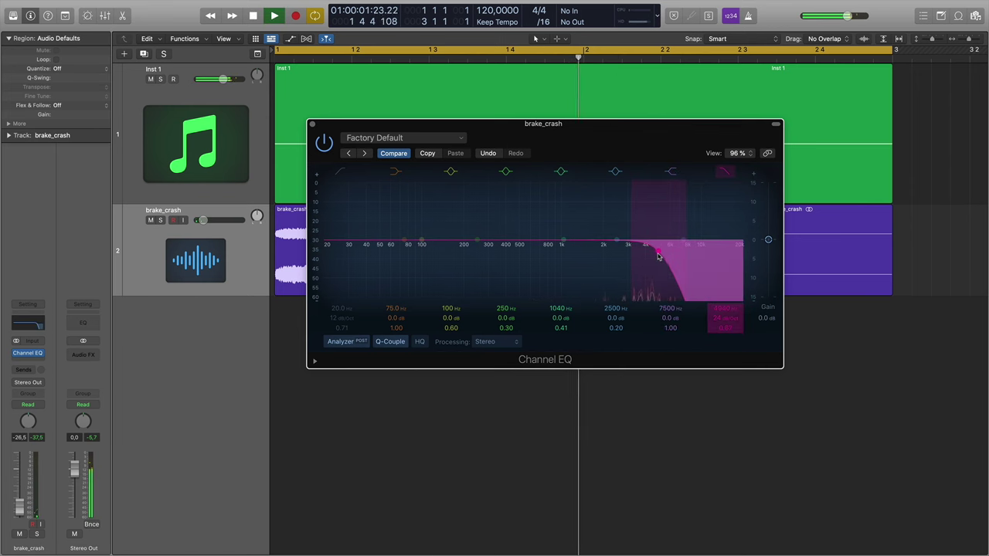
pyautogui.moveTo(658, 257); pyautogui.dragTo(646, 258)
pyautogui.press('space')
pyautogui.press('space')
pyautogui.press('space')
pyautogui.press('space')
pyautogui.press('space')
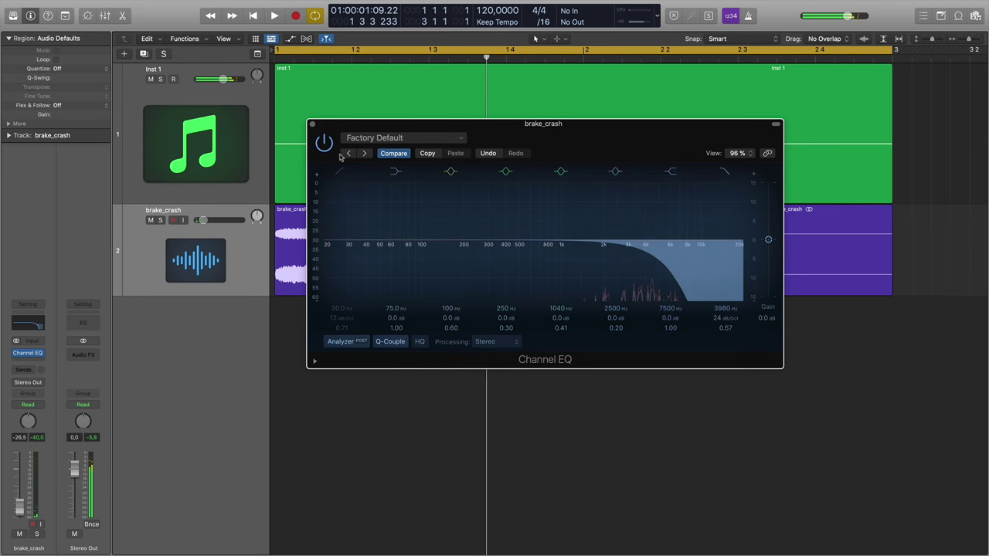
pyautogui.click(311, 123)
# Group the Inst 1 and brake_crash tracks into a summing track stack.
pyautogui.press('super+a')
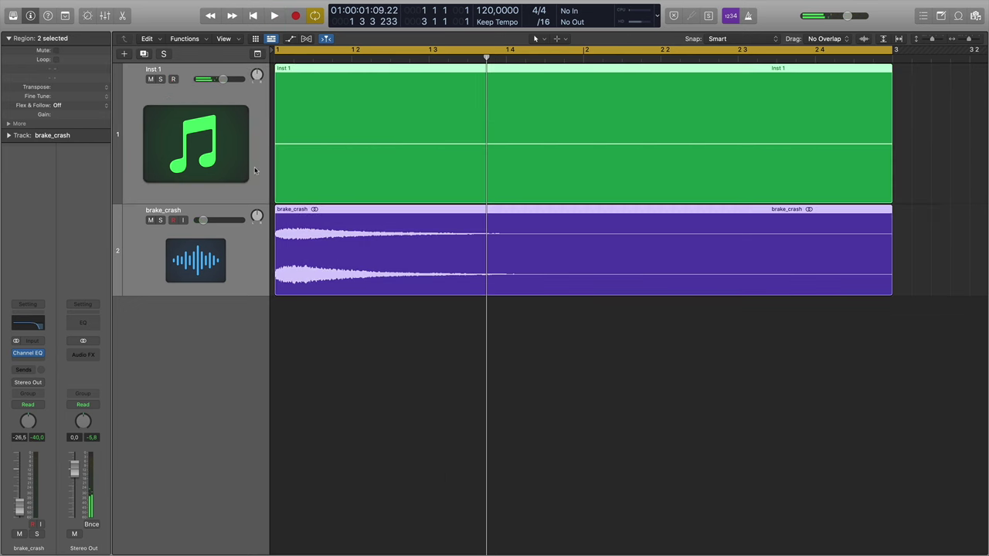
pyautogui.rightClick(255, 163)
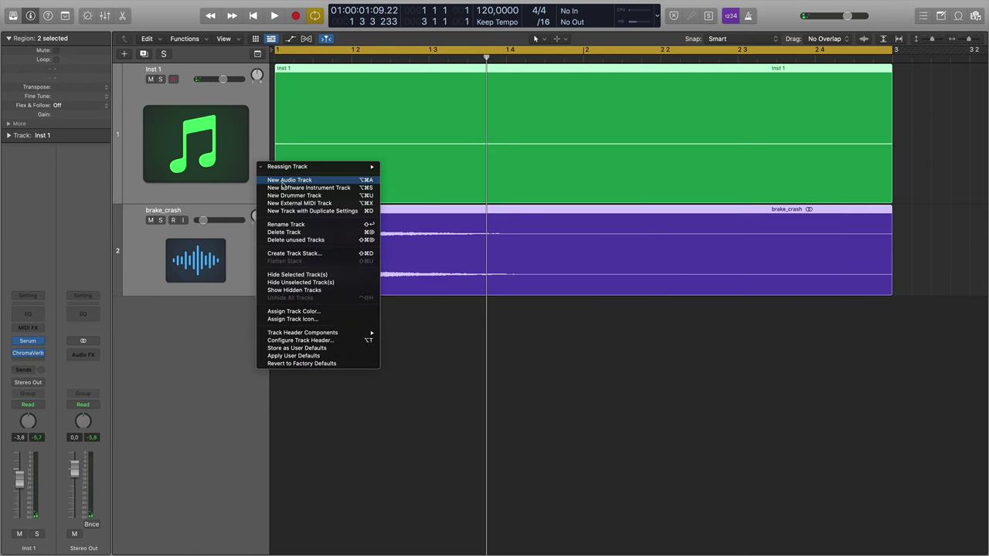
pyautogui.click(296, 255)
pyautogui.click(569, 72)
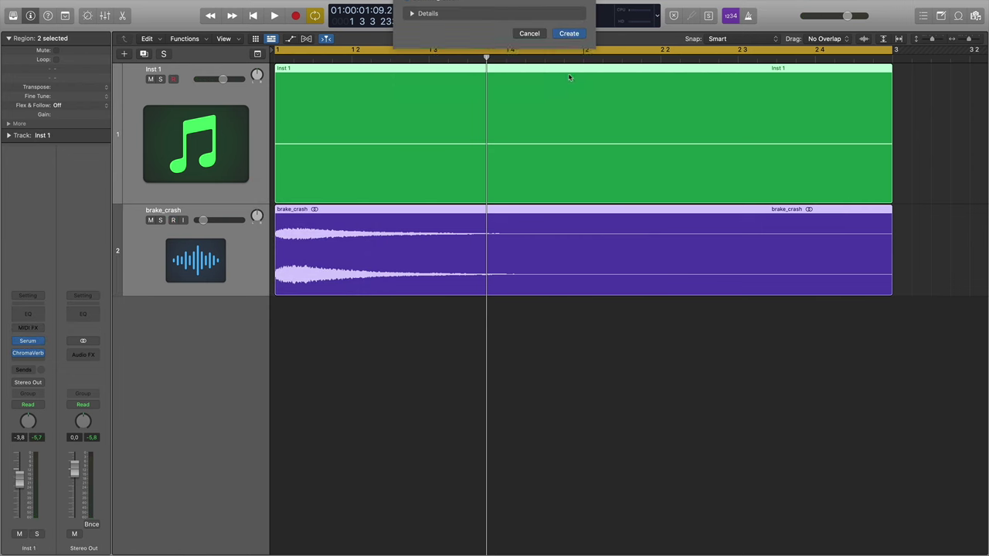
# Move the ChromaVerb effect from the Inst 1 channel to the Sum 1 channel in the mixer, and hide the mixer again.
pyautogui.moveTo(31, 355)
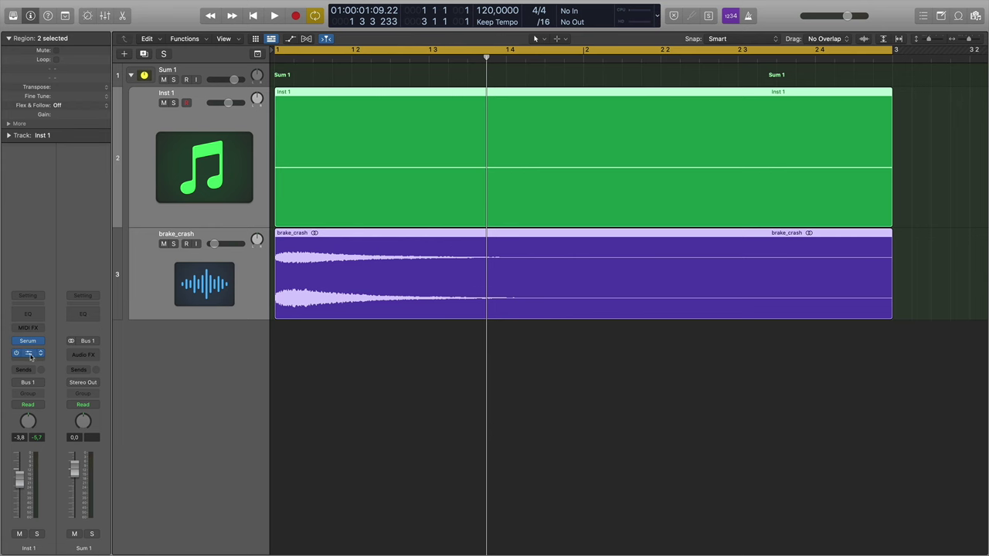
pyautogui.press('x')
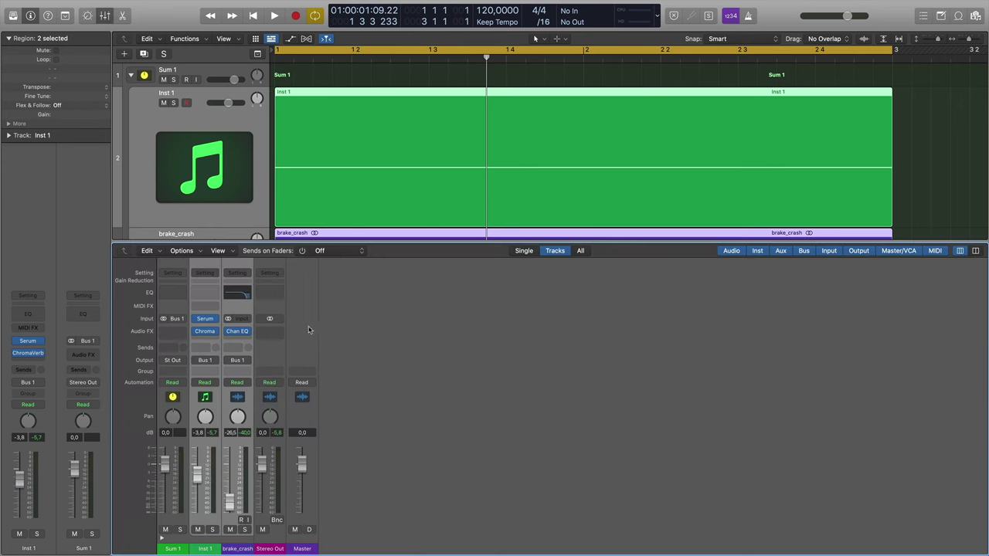
pyautogui.moveTo(217, 334)
pyautogui.moveTo(207, 334); pyautogui.dragTo(183, 335)
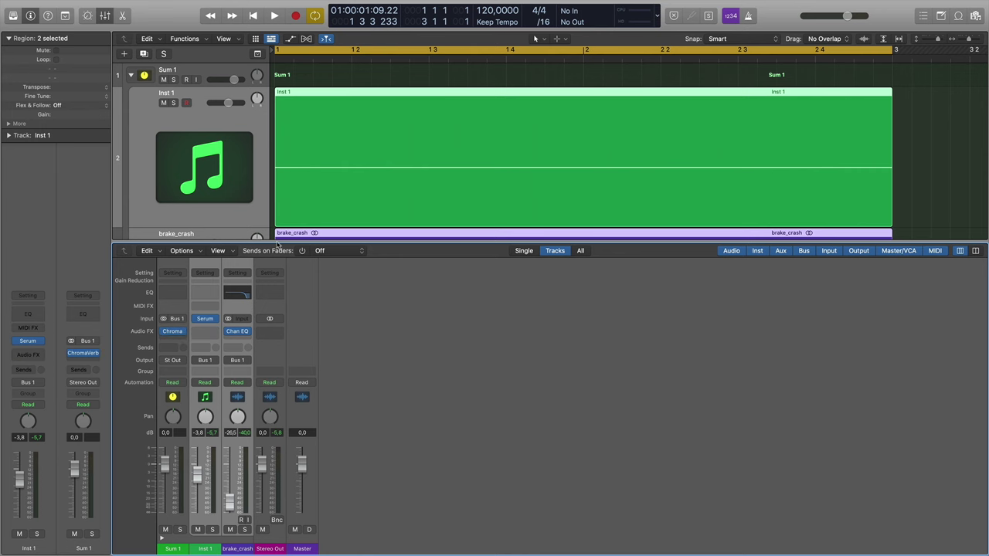
pyautogui.press('x')
# Set the brake_crash track volume to -18.0 dB while playing the stack from bar 1, and return the playhead to the start.
pyautogui.click(234, 128)
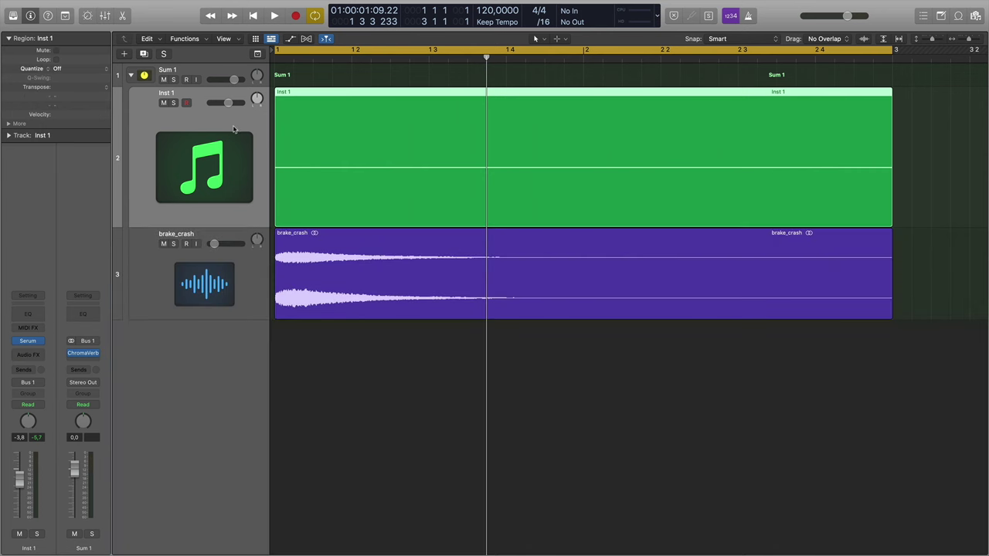
pyautogui.click(232, 239)
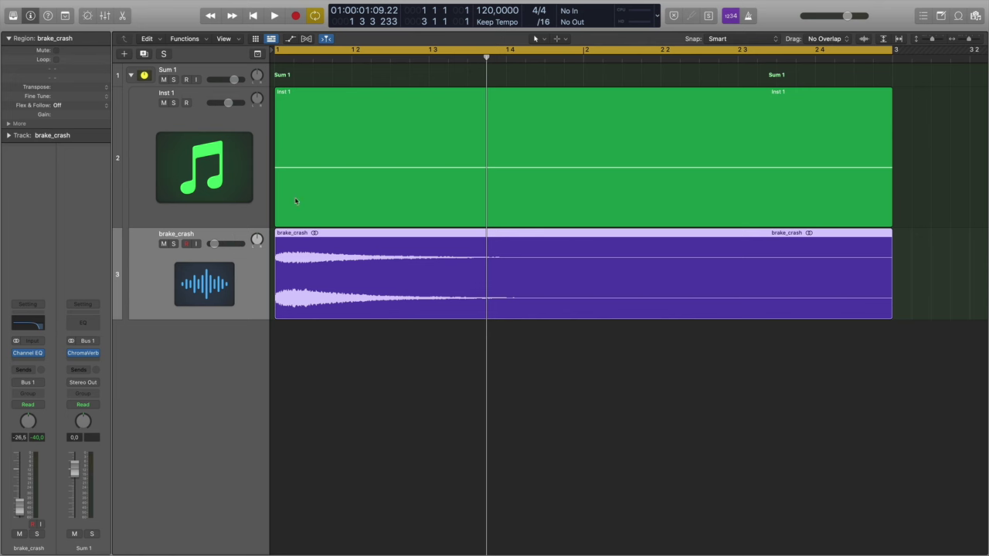
pyautogui.click(275, 59)
pyautogui.press('space')
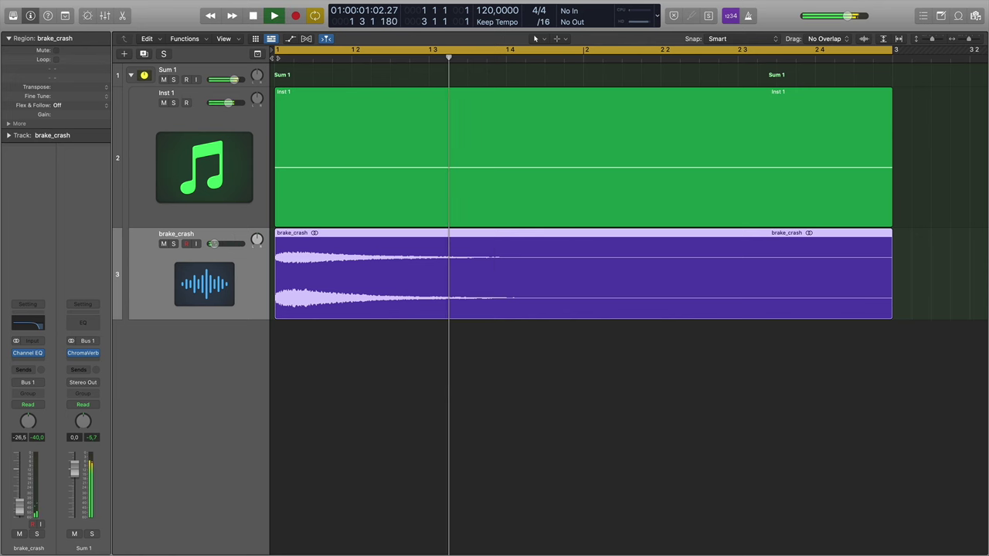
pyautogui.moveTo(214, 244); pyautogui.dragTo(218, 244)
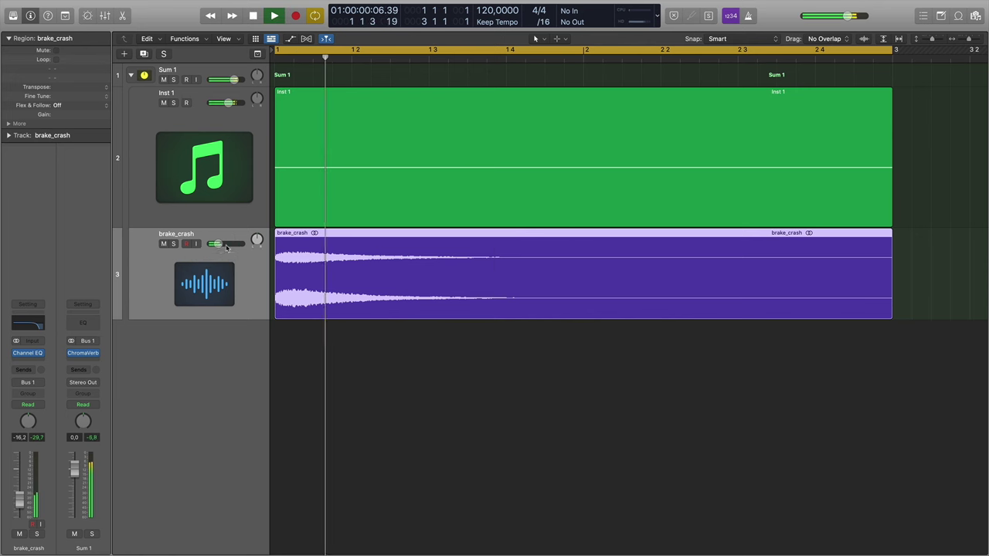
pyautogui.moveTo(218, 245); pyautogui.dragTo(215, 244)
pyautogui.press('space')
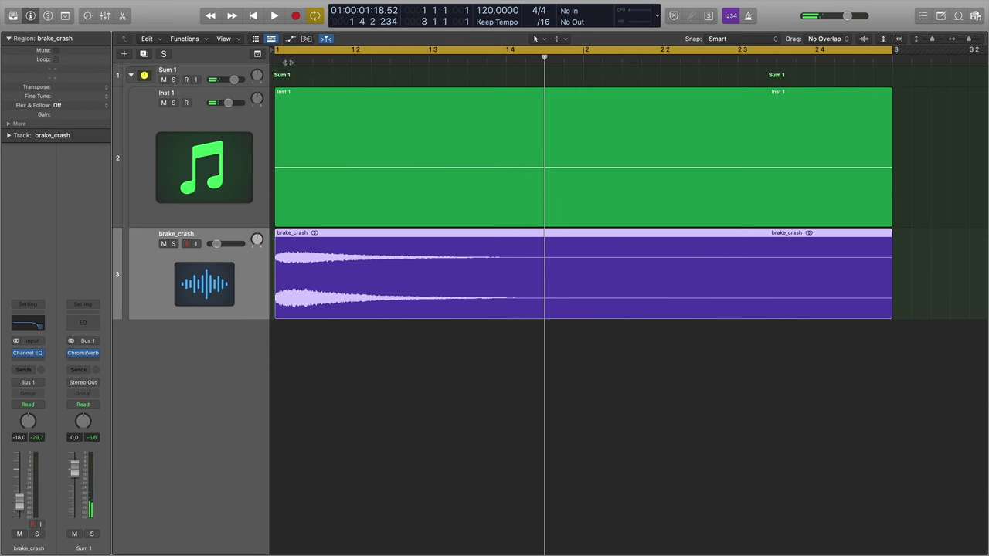
pyautogui.press('Return')
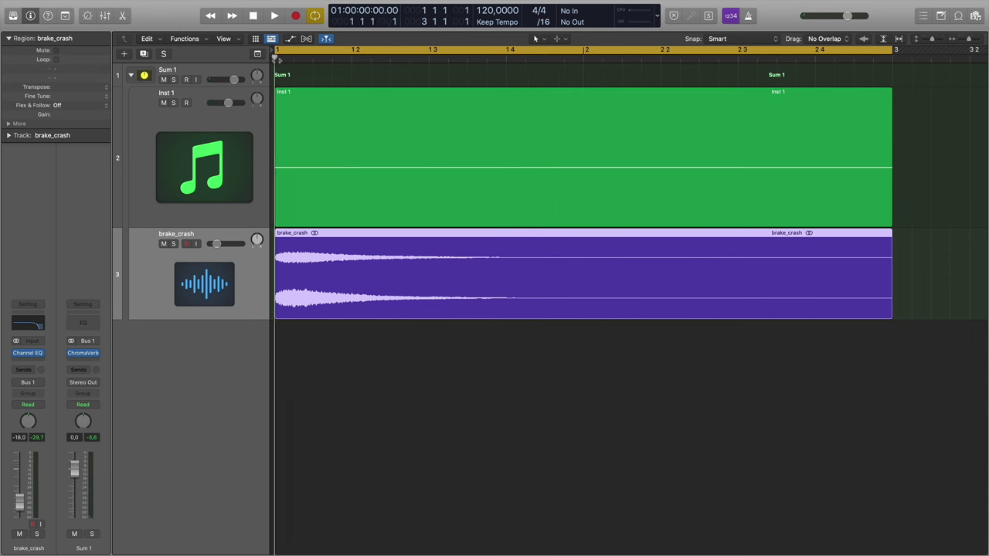